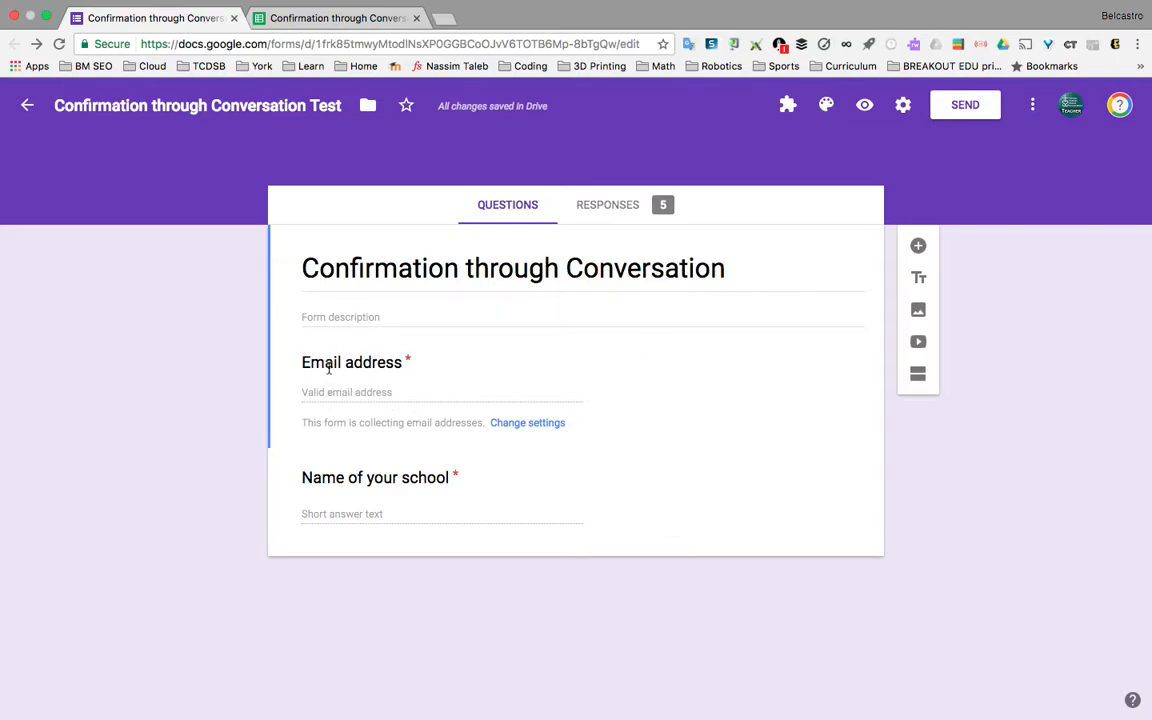
# Review the form's collected responses and their linked spreadsheet, and delete all responses from the form.
pyautogui.click(613, 218)
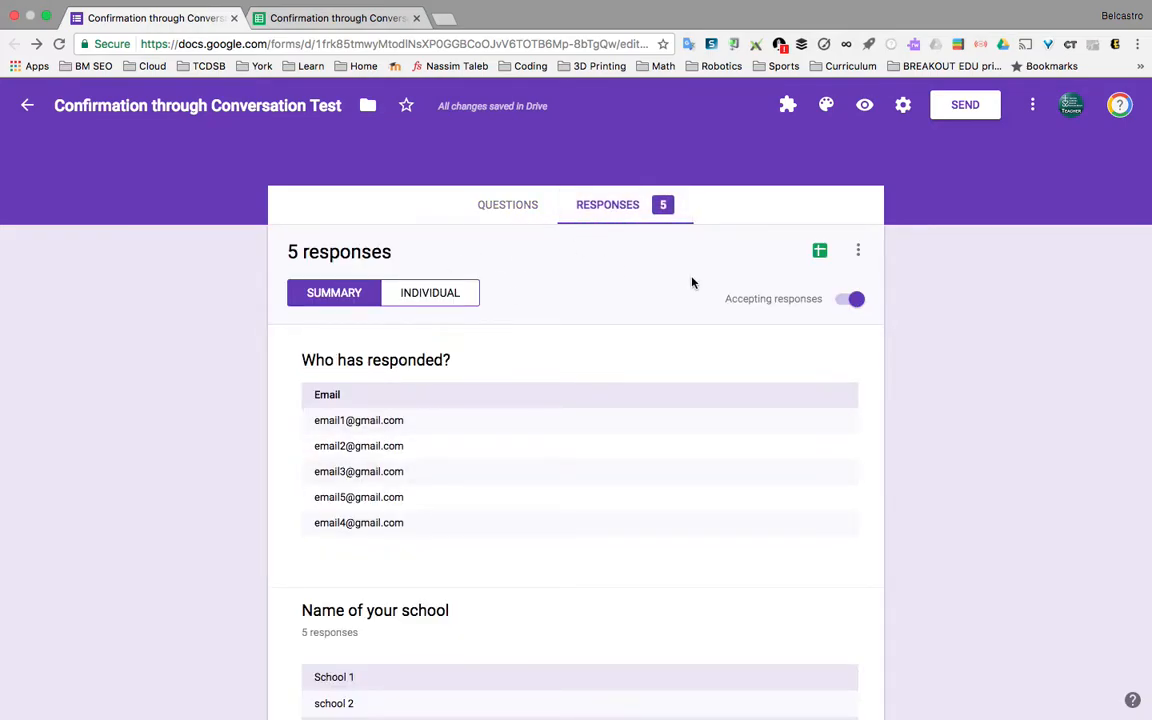
pyautogui.scroll(-3, 512, 411)
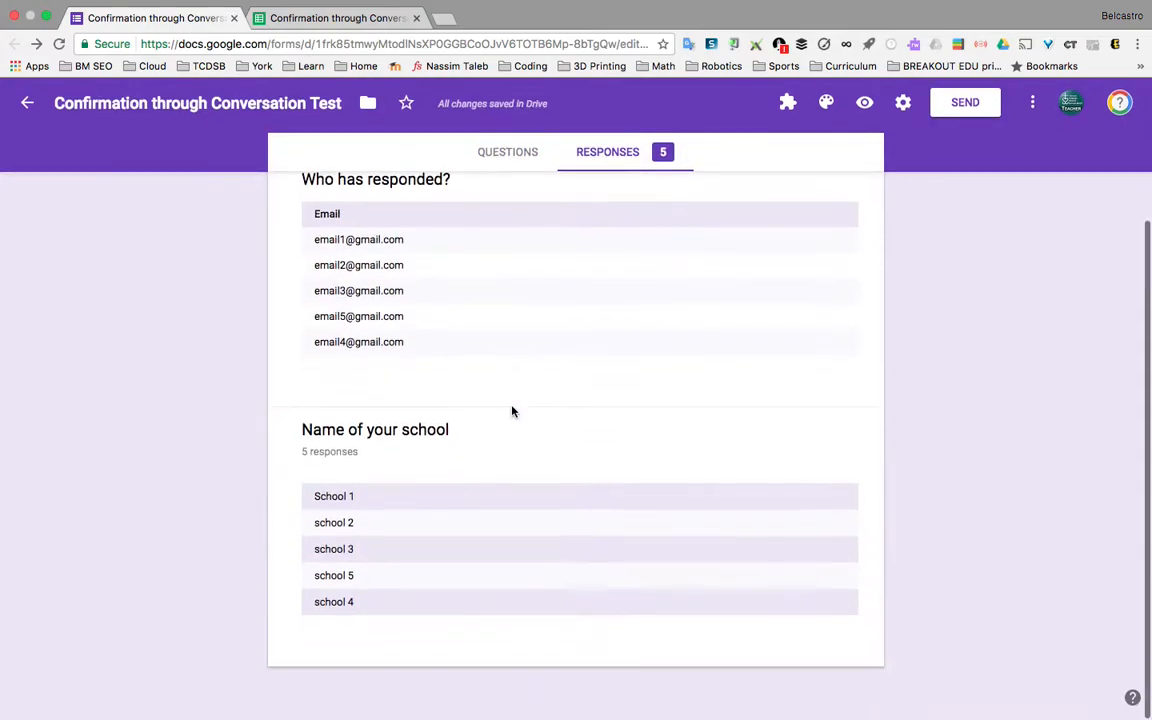
pyautogui.scroll(3, 512, 411)
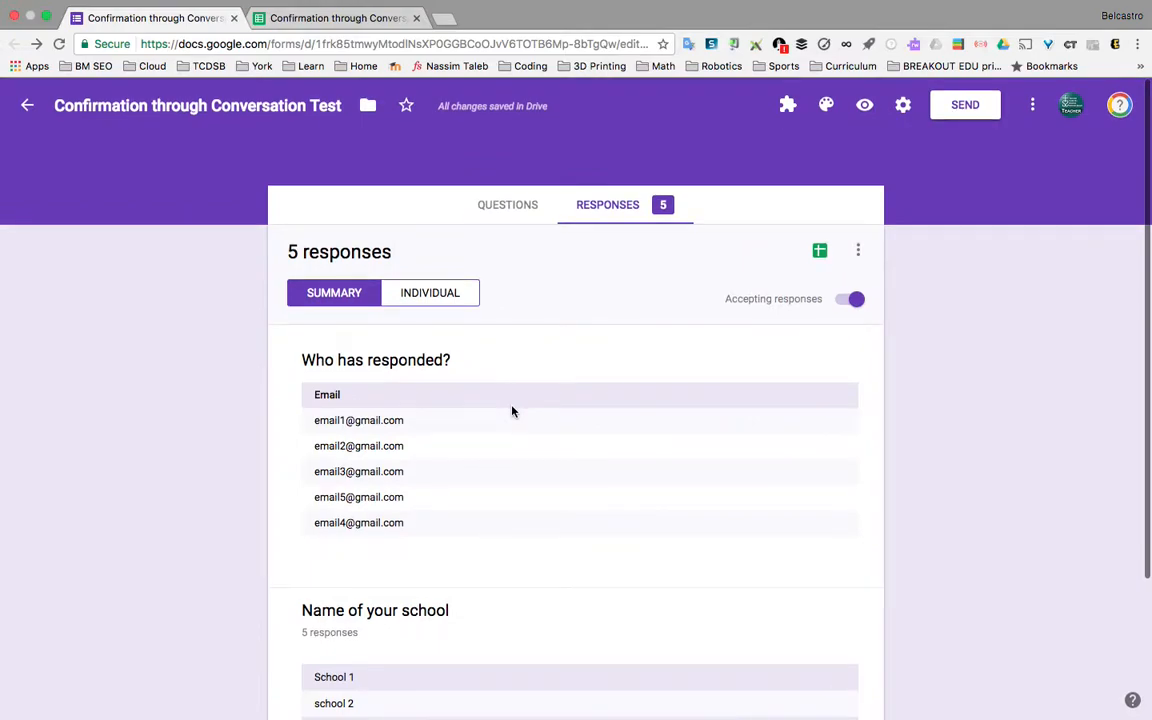
pyautogui.click(351, 20)
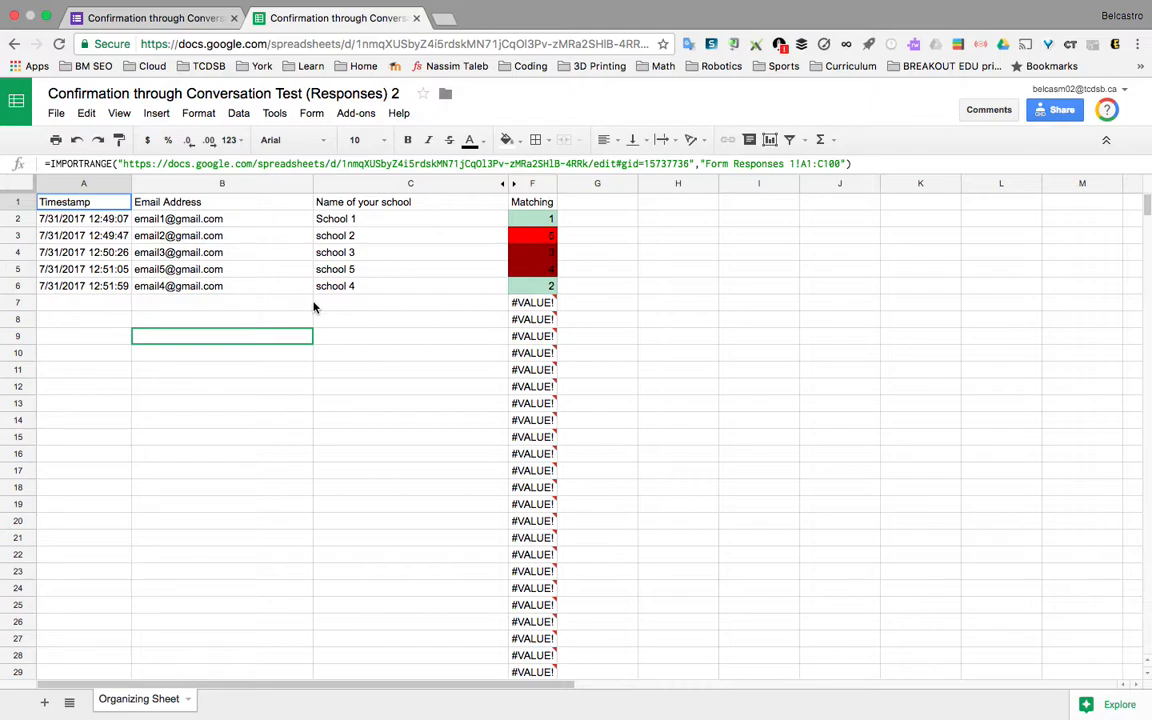
pyautogui.click(180, 21)
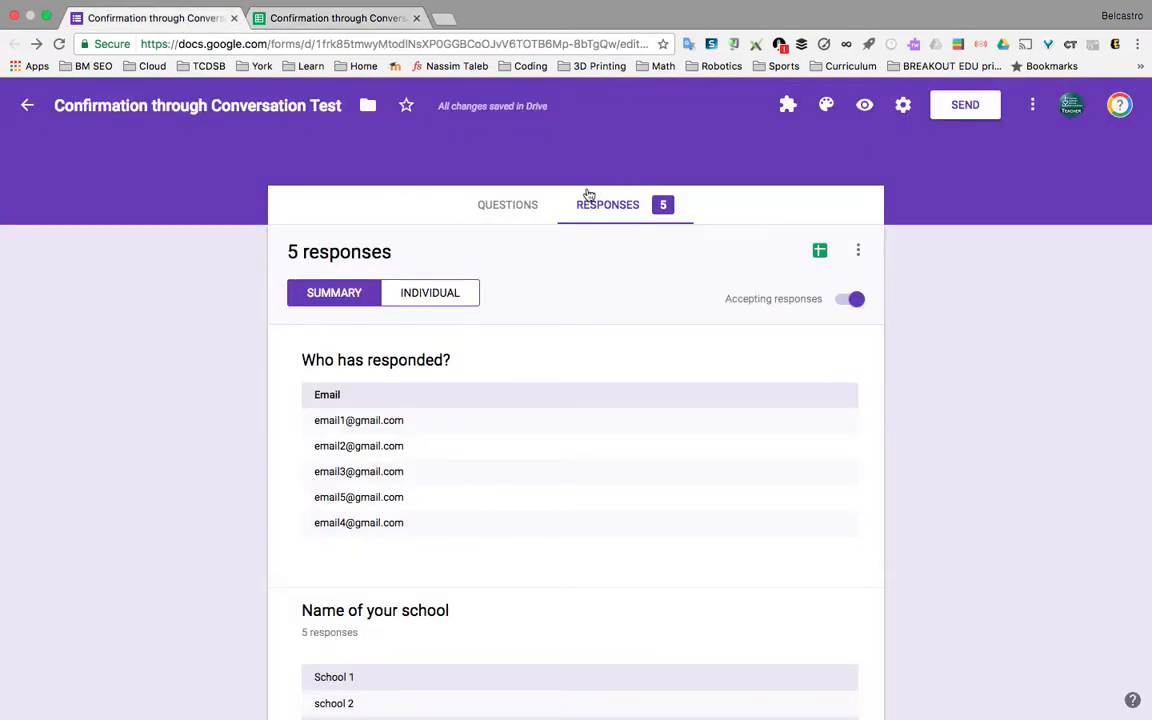
pyautogui.click(858, 253)
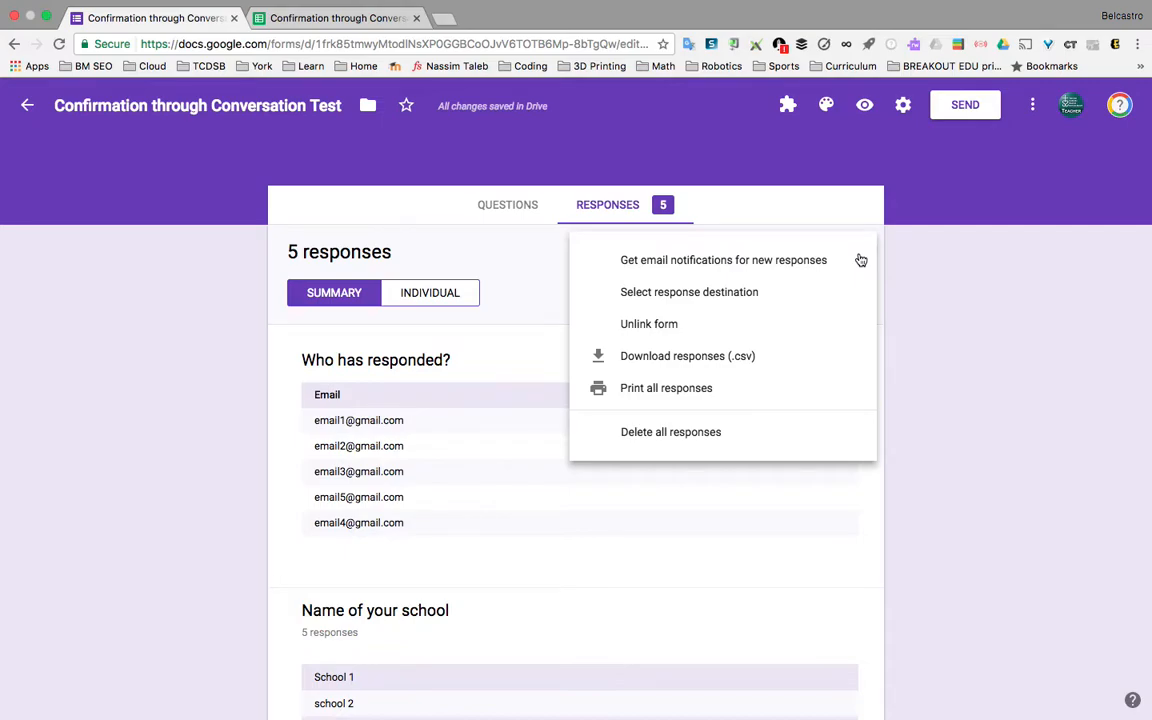
pyautogui.click(664, 434)
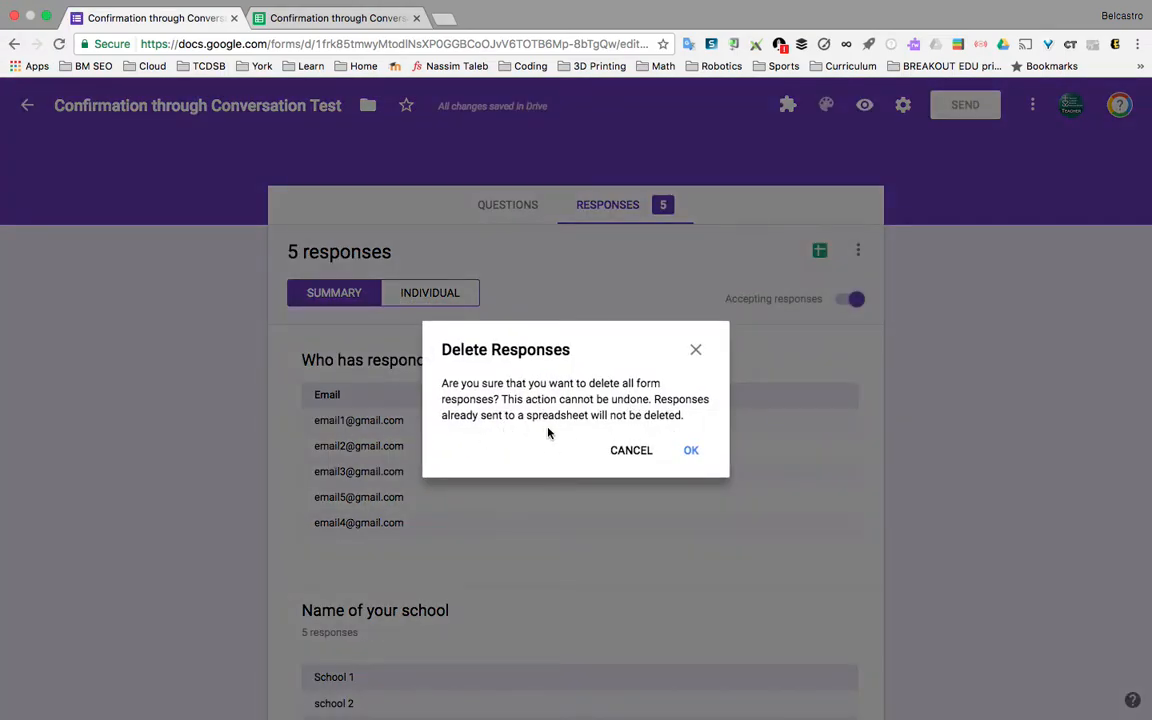
pyautogui.click(690, 451)
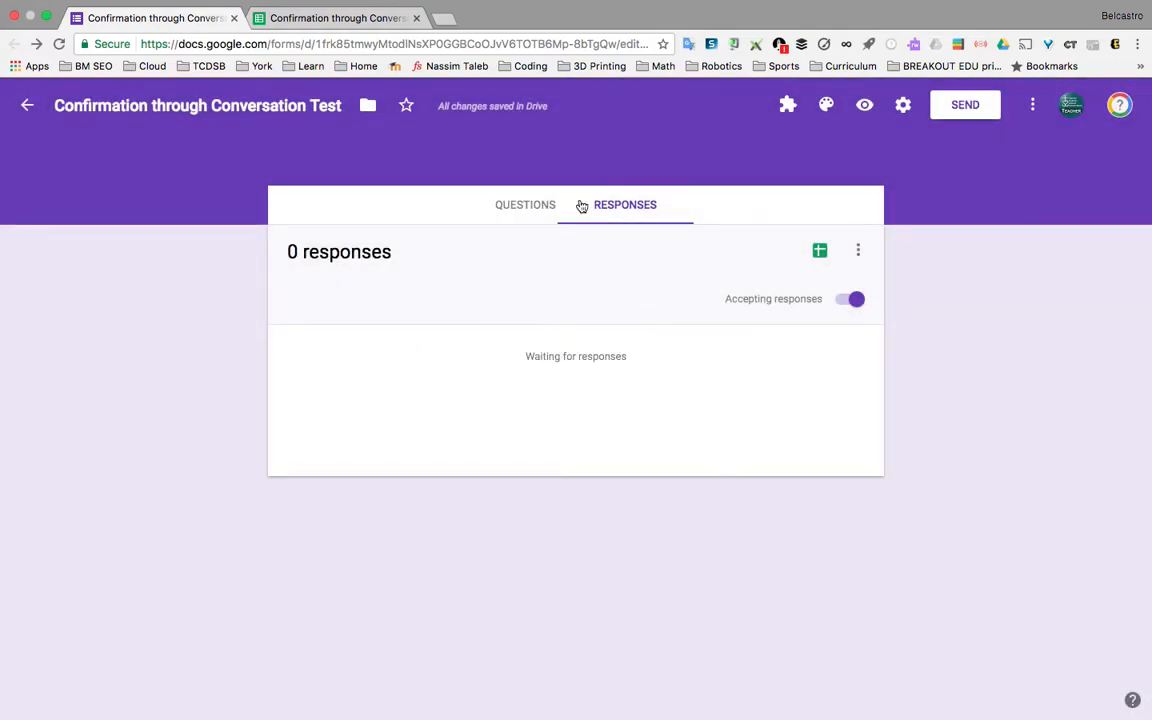
# Check the responses spreadsheet and unlink the form from it.
pyautogui.click(341, 20)
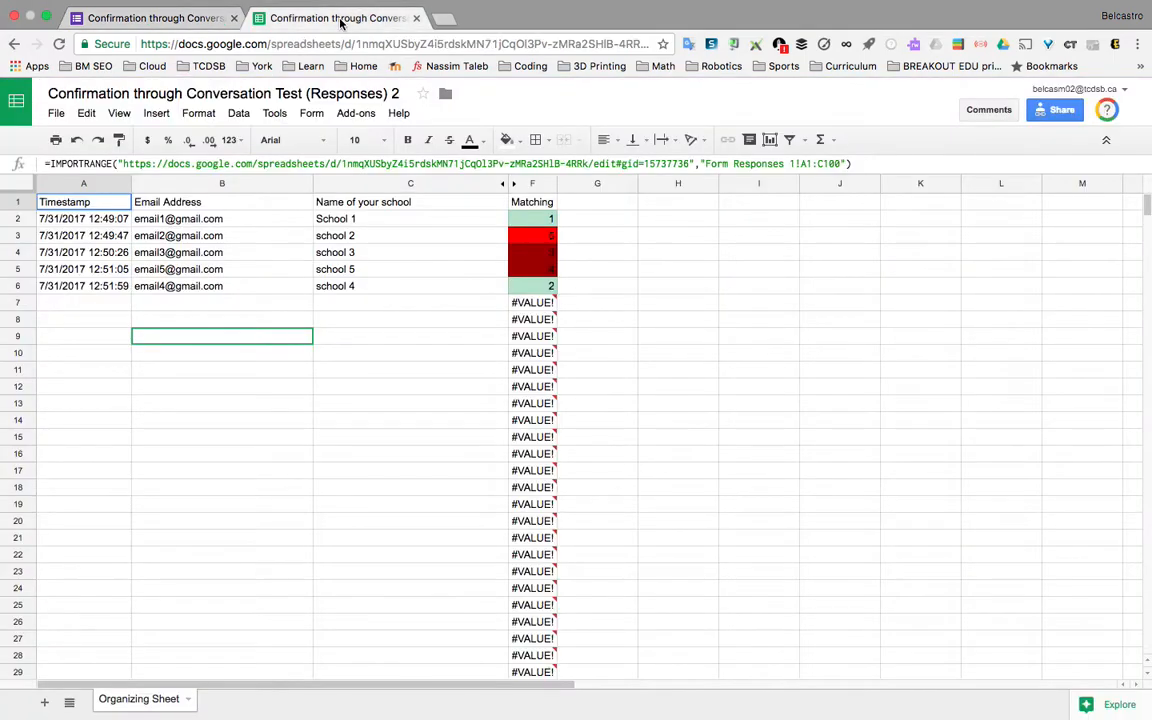
pyautogui.click(147, 18)
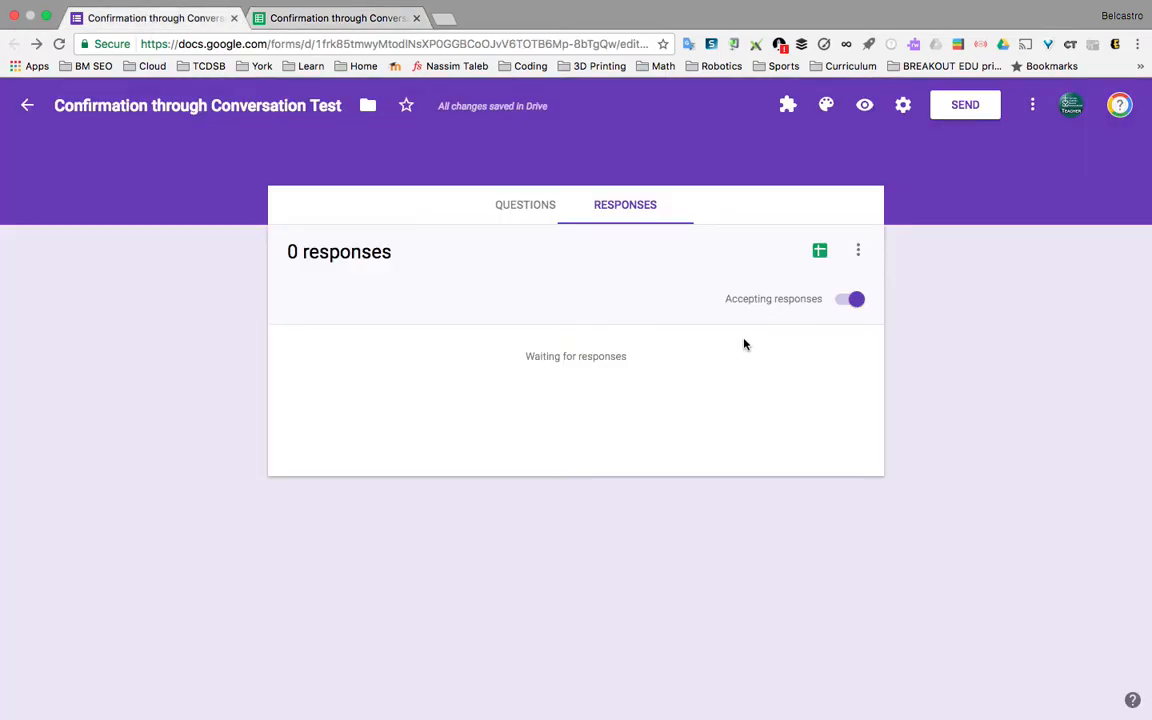
pyautogui.click(858, 252)
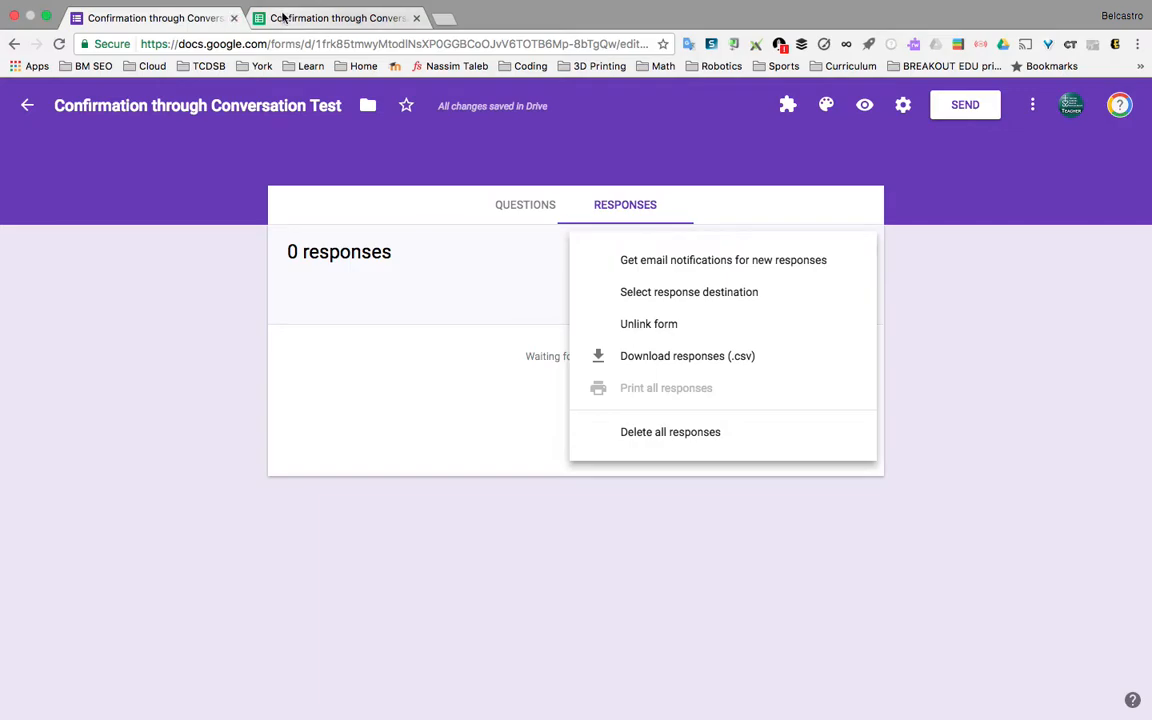
pyautogui.click(680, 328)
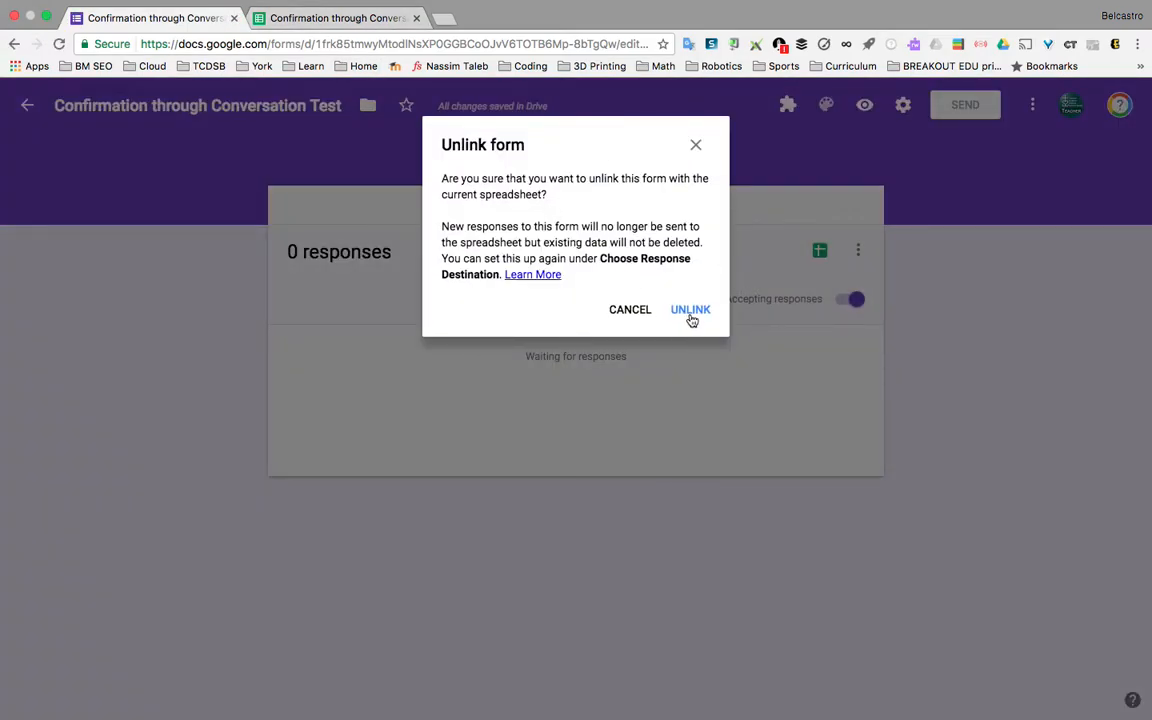
pyautogui.click(691, 311)
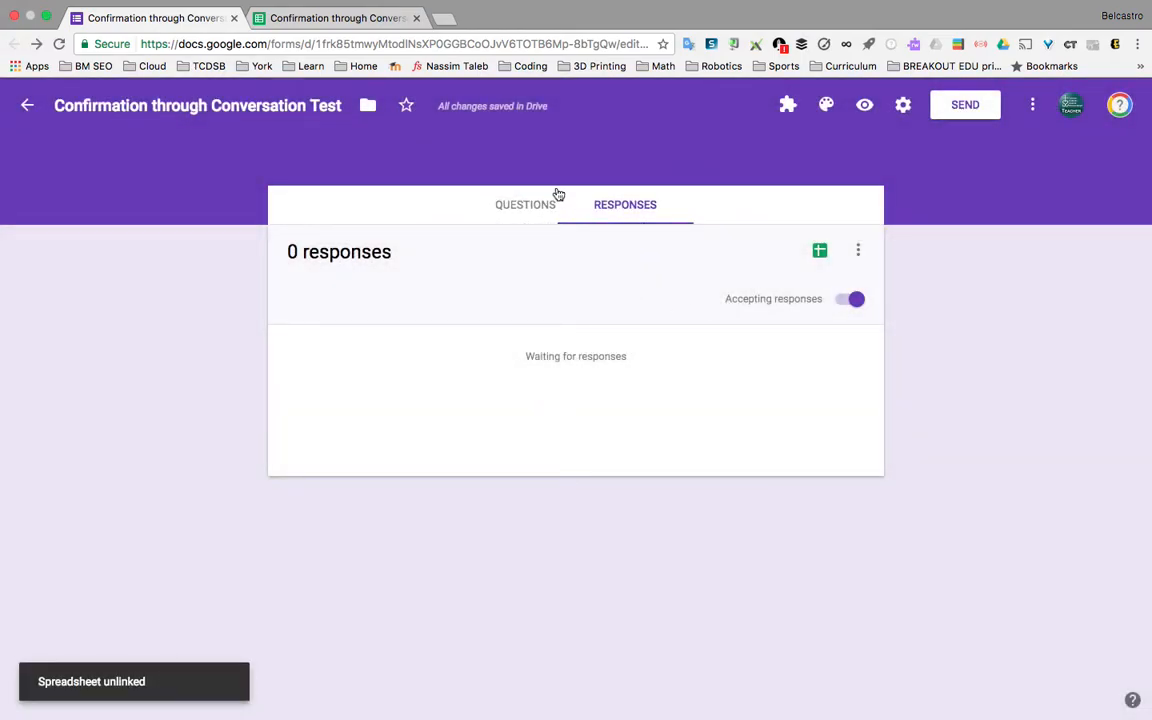
# Unhide the Form Responses 1 sheet in the responses spreadsheet.
pyautogui.click(339, 20)
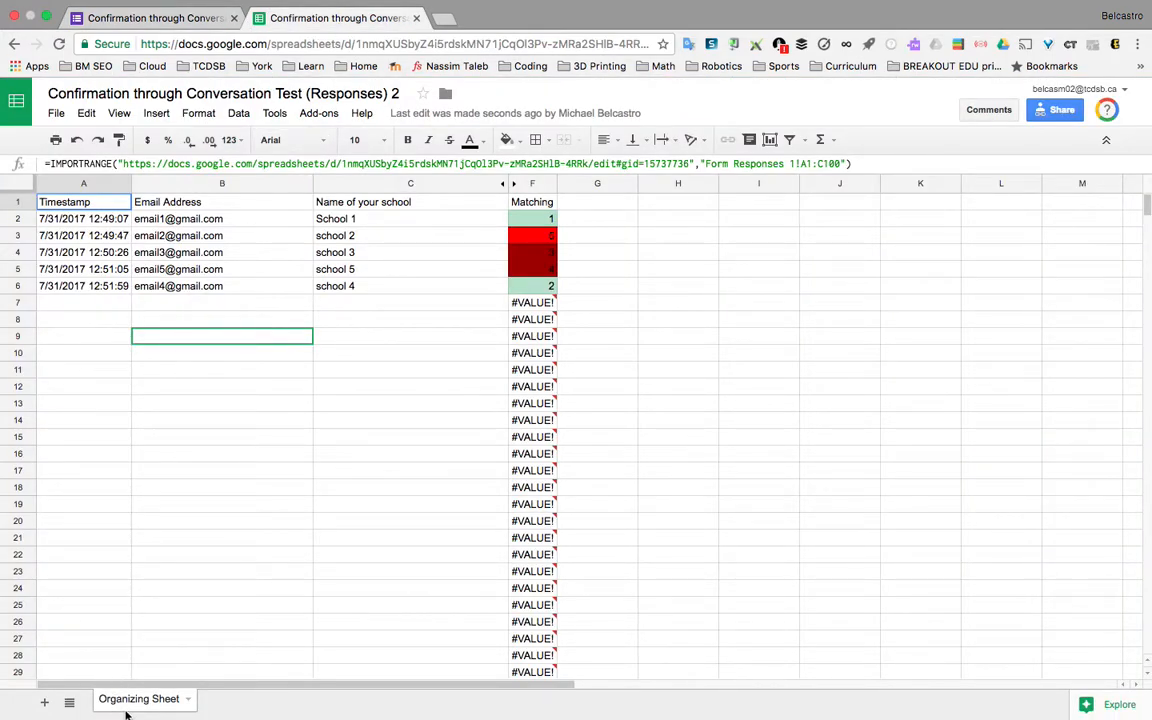
pyautogui.click(71, 704)
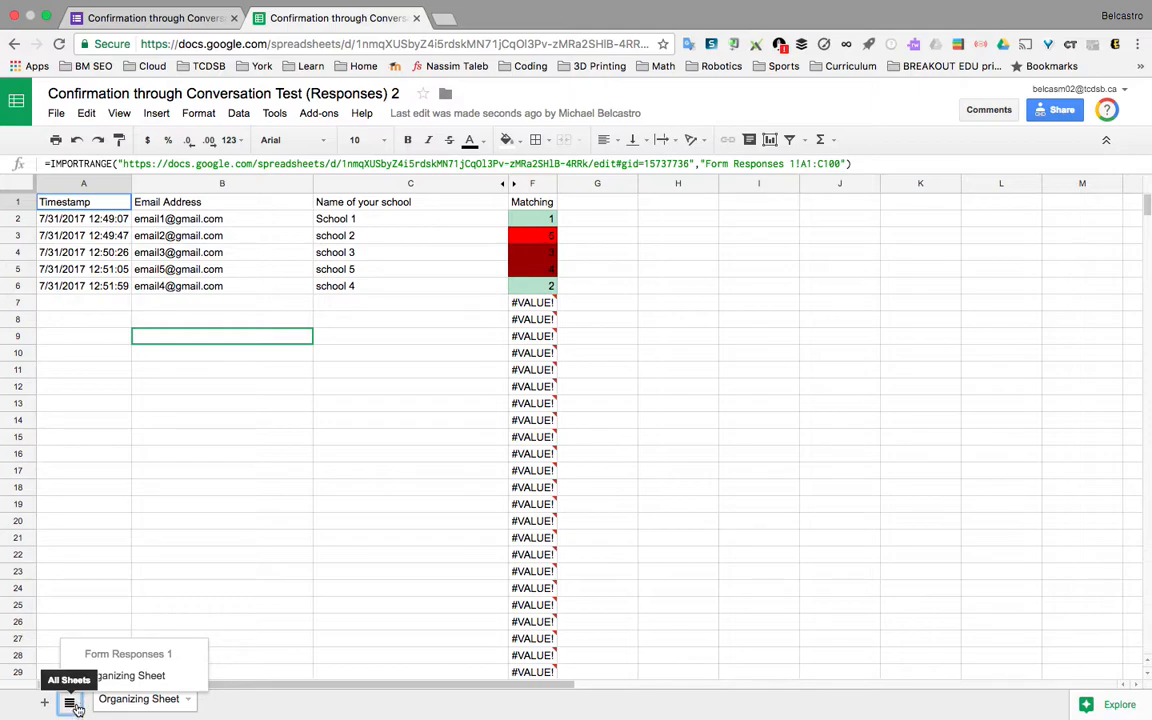
pyautogui.click(114, 658)
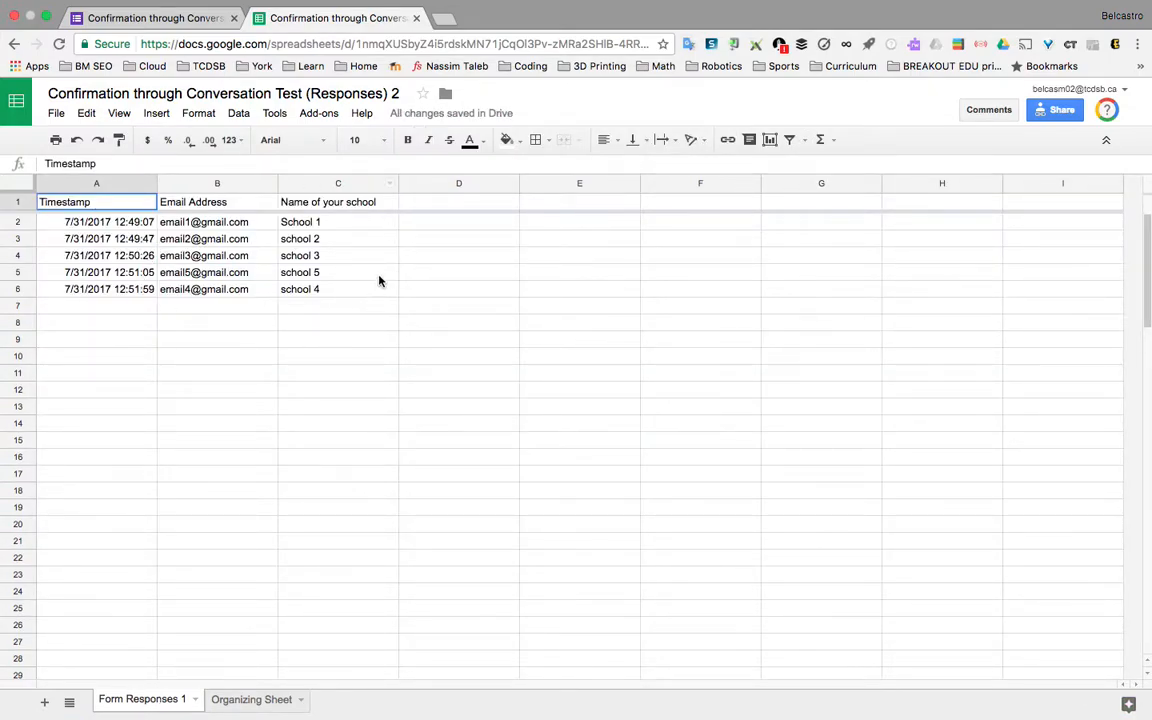
# Compare the Organizing Sheet with Form Responses 1, and delete the Form Responses 1 sheet.
pyautogui.click(230, 700)
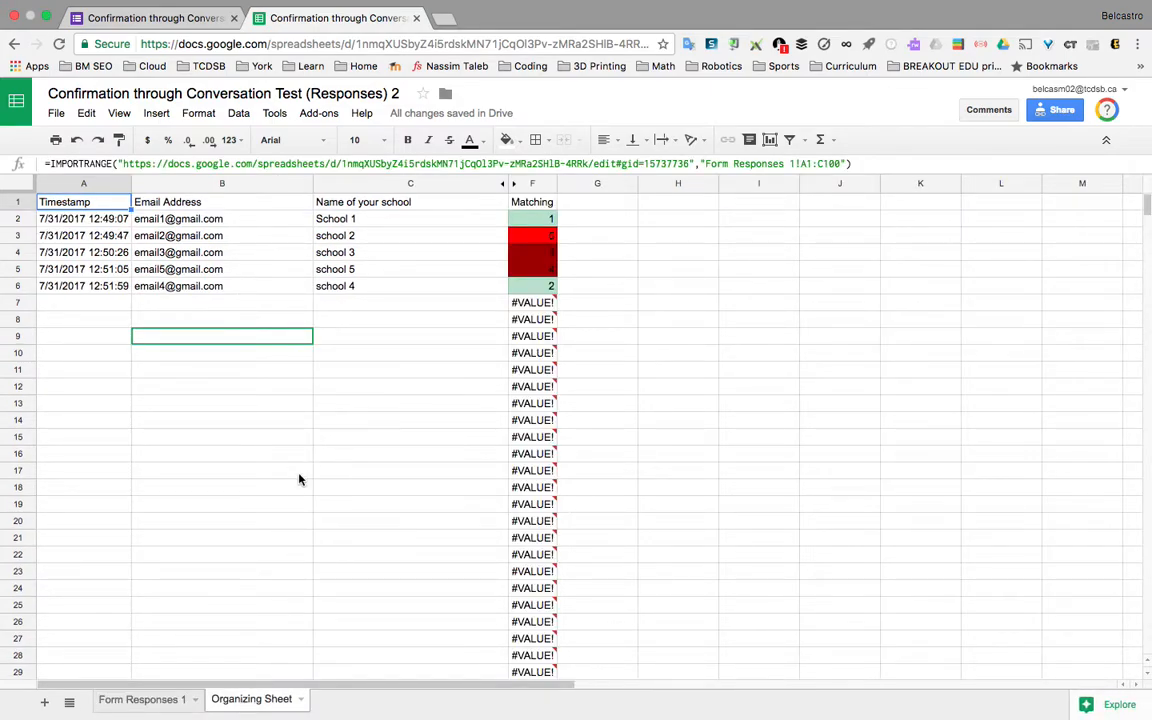
pyautogui.click(145, 700)
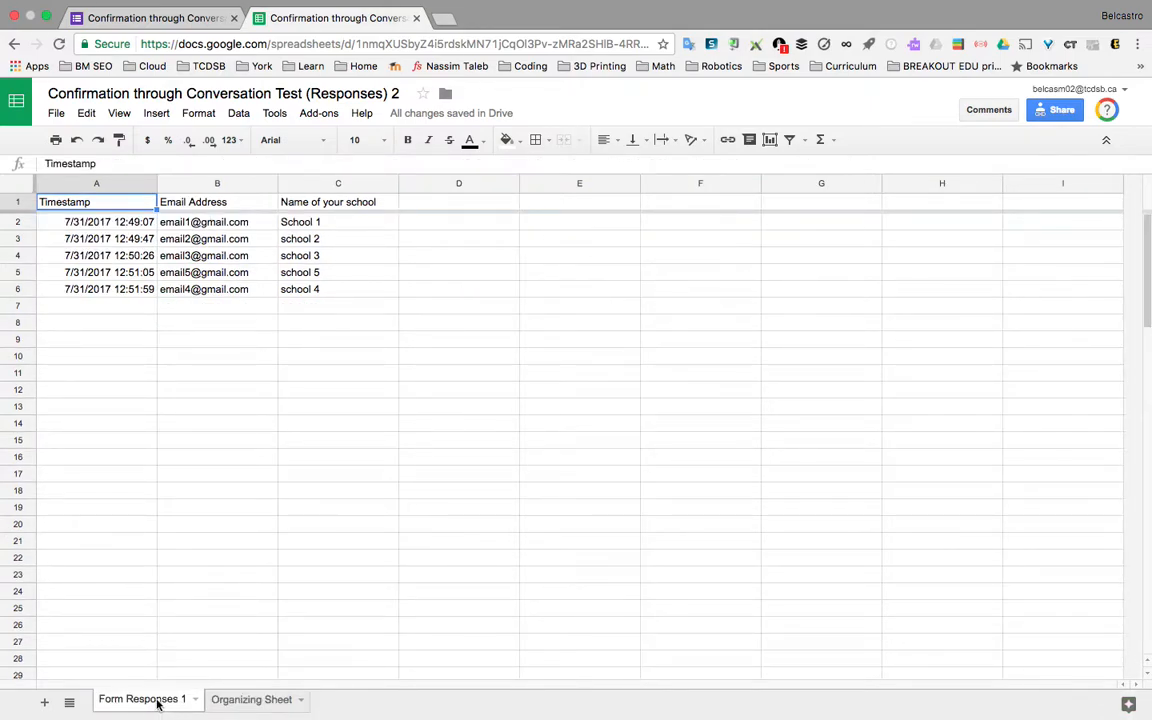
pyautogui.rightClick(157, 705)
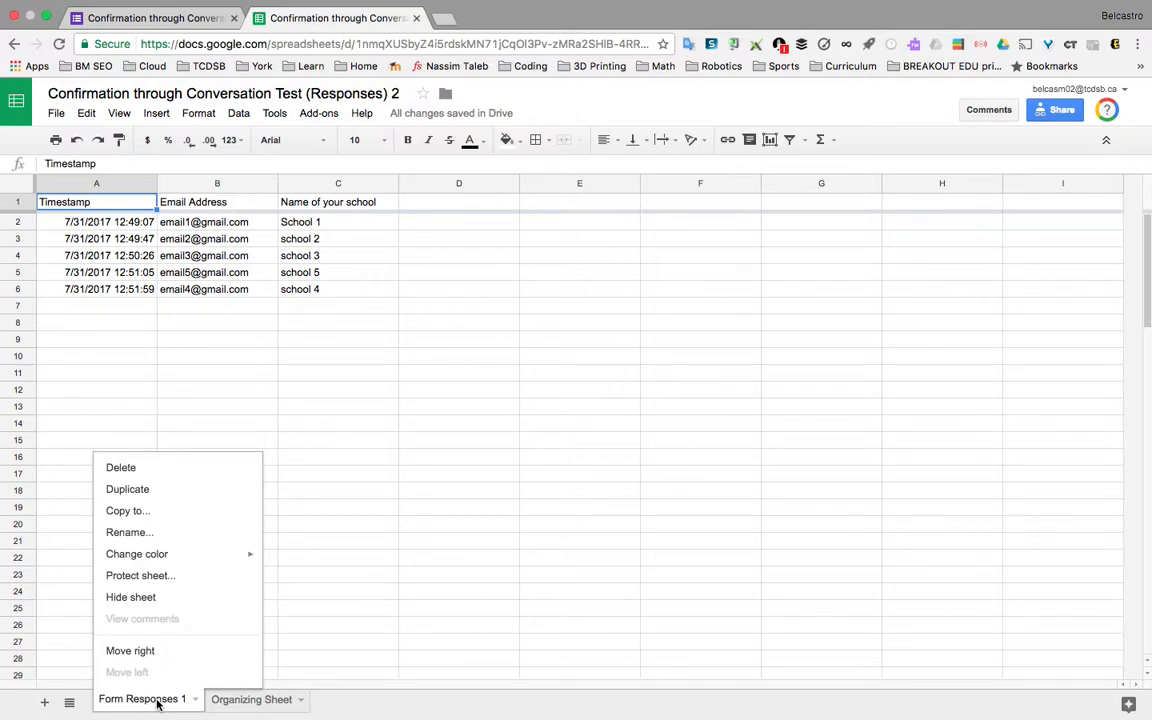
pyautogui.click(140, 469)
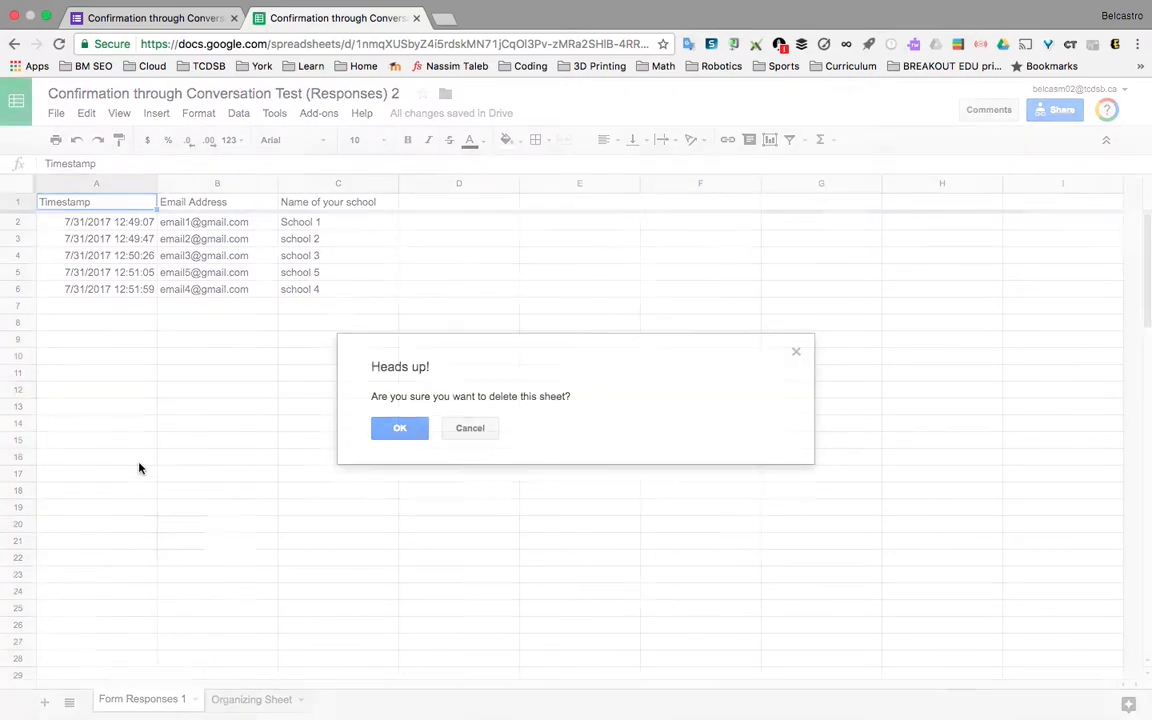
pyautogui.click(416, 432)
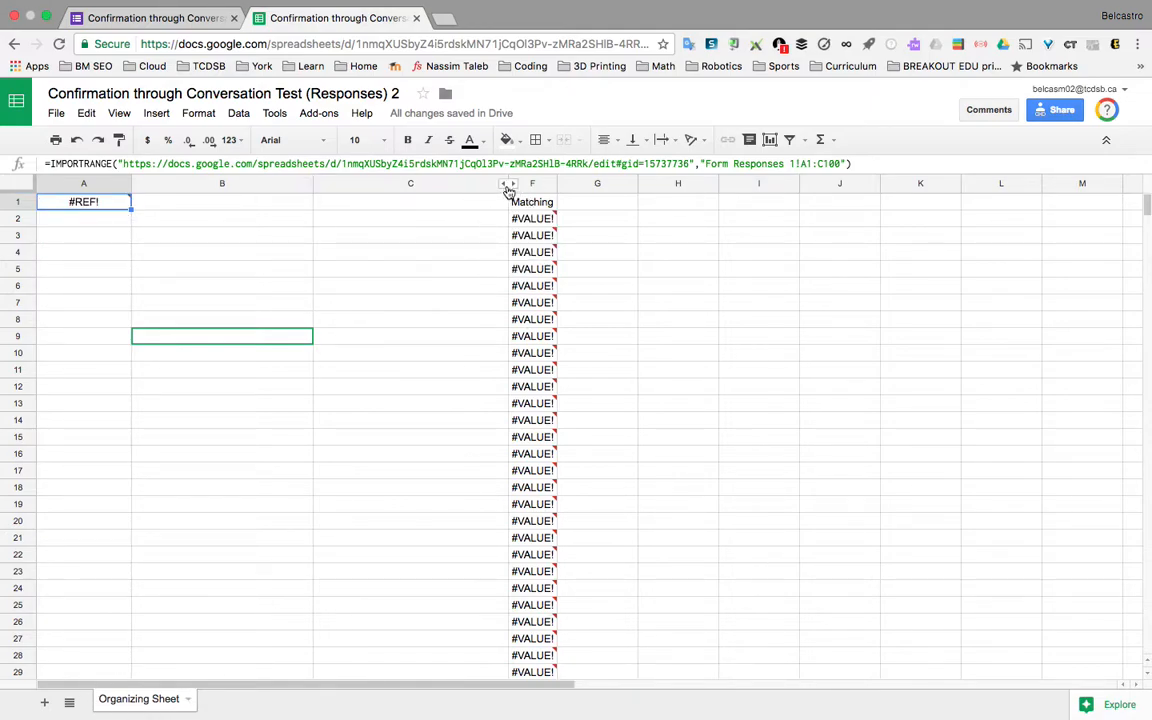
# Link the form's responses to the existing spreadsheet Confirmation through Conversation Test (Responses) 2.
pyautogui.moveTo(83, 226)
pyautogui.click(166, 19)
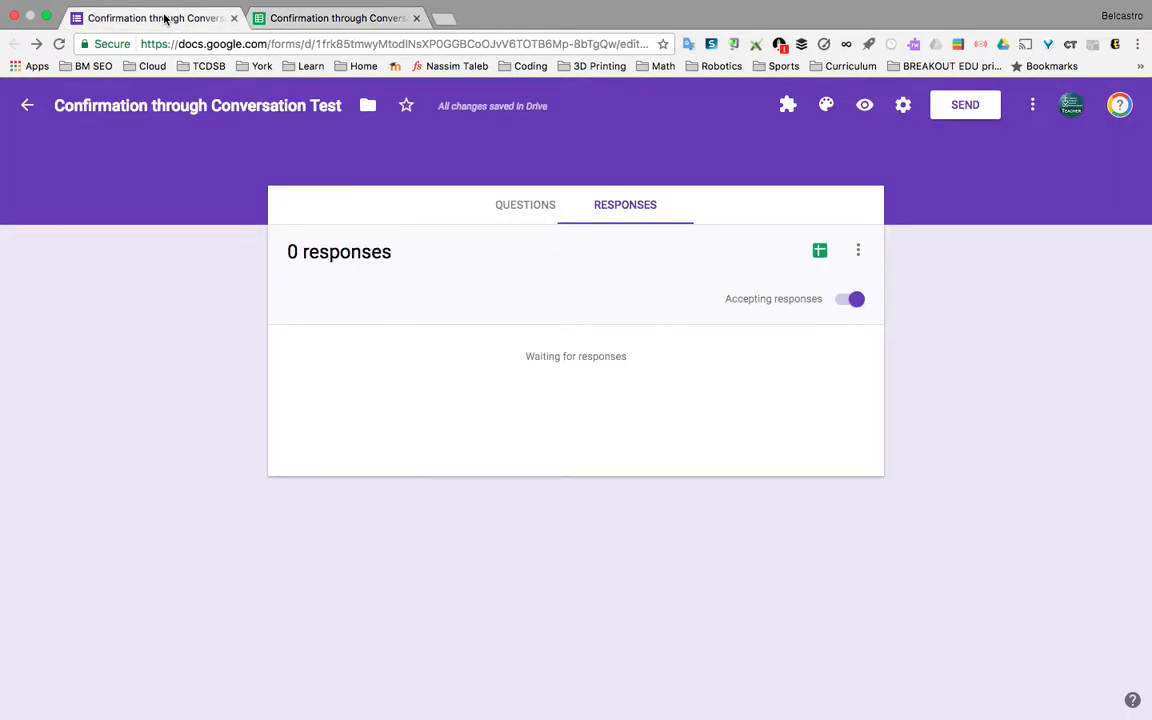
pyautogui.click(820, 252)
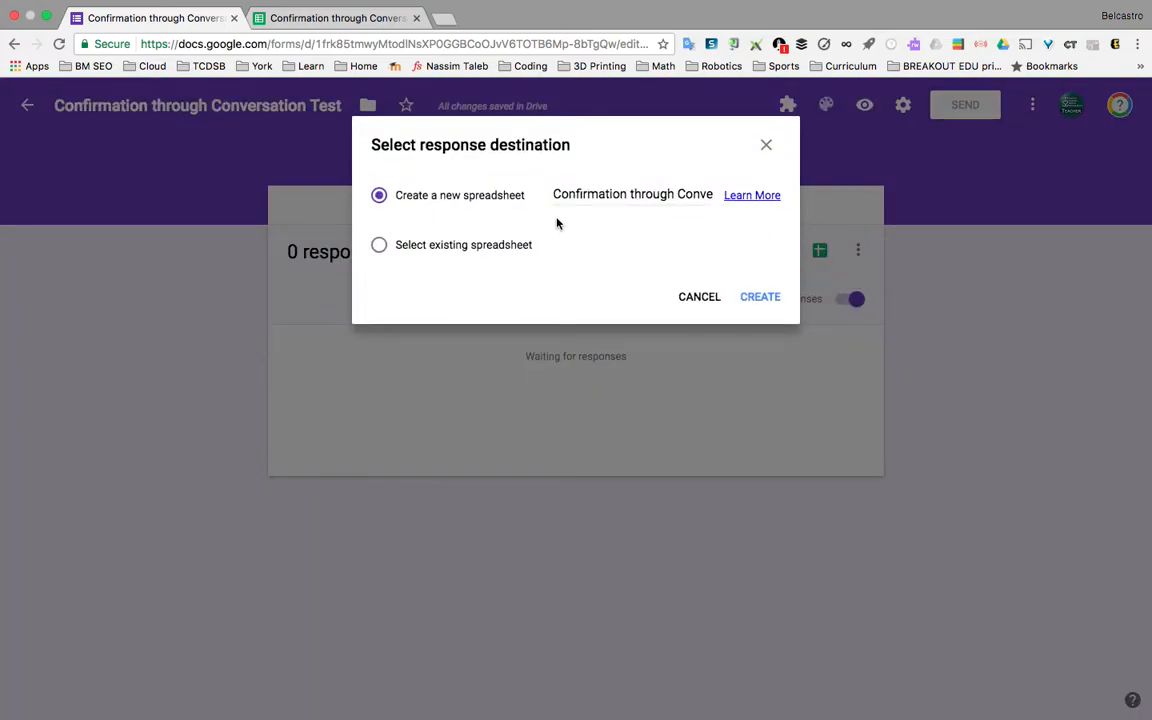
pyautogui.click(380, 246)
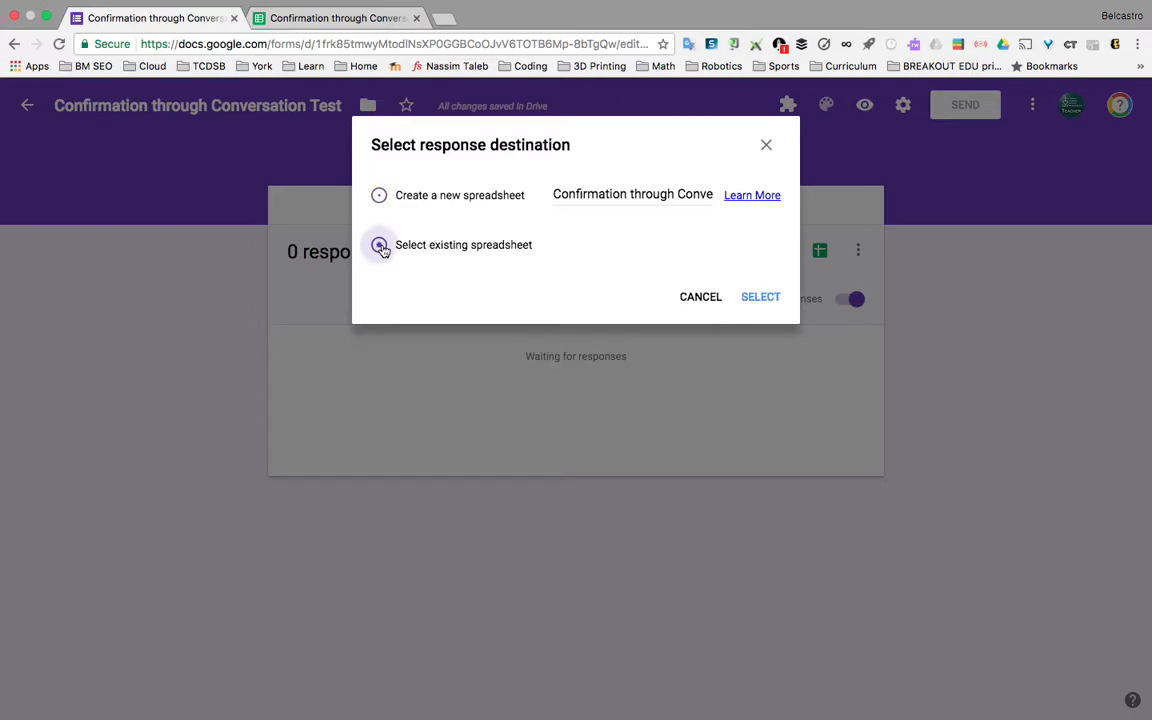
pyautogui.click(762, 298)
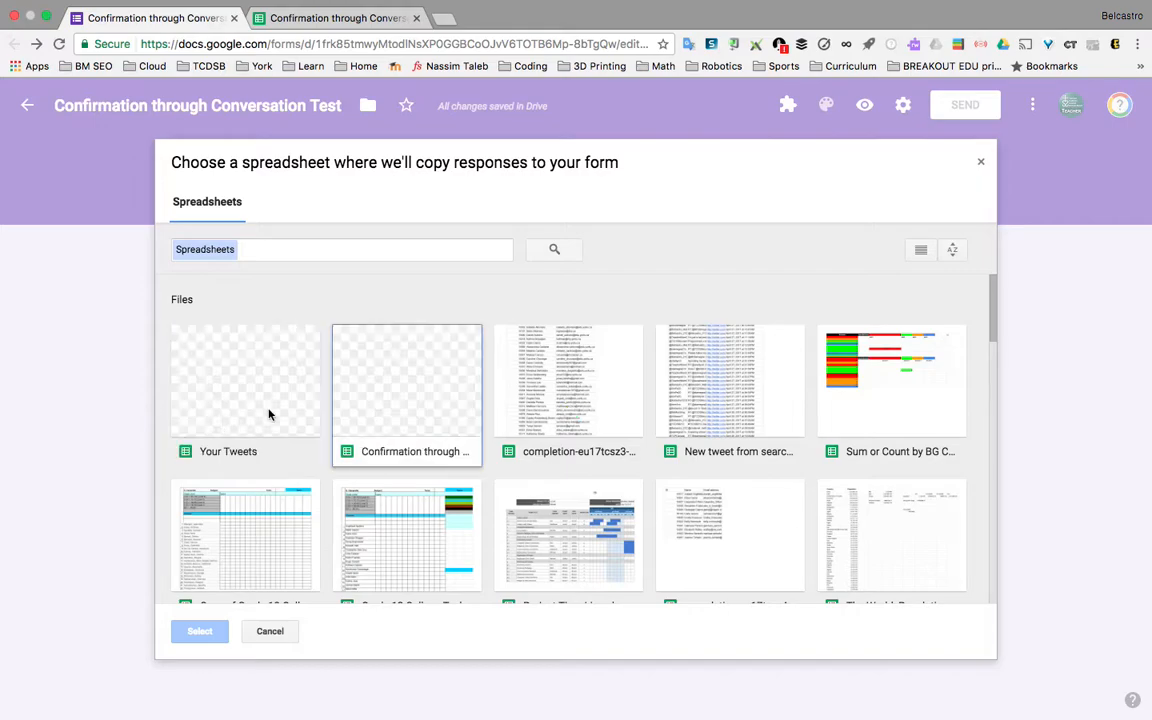
pyautogui.click(409, 391)
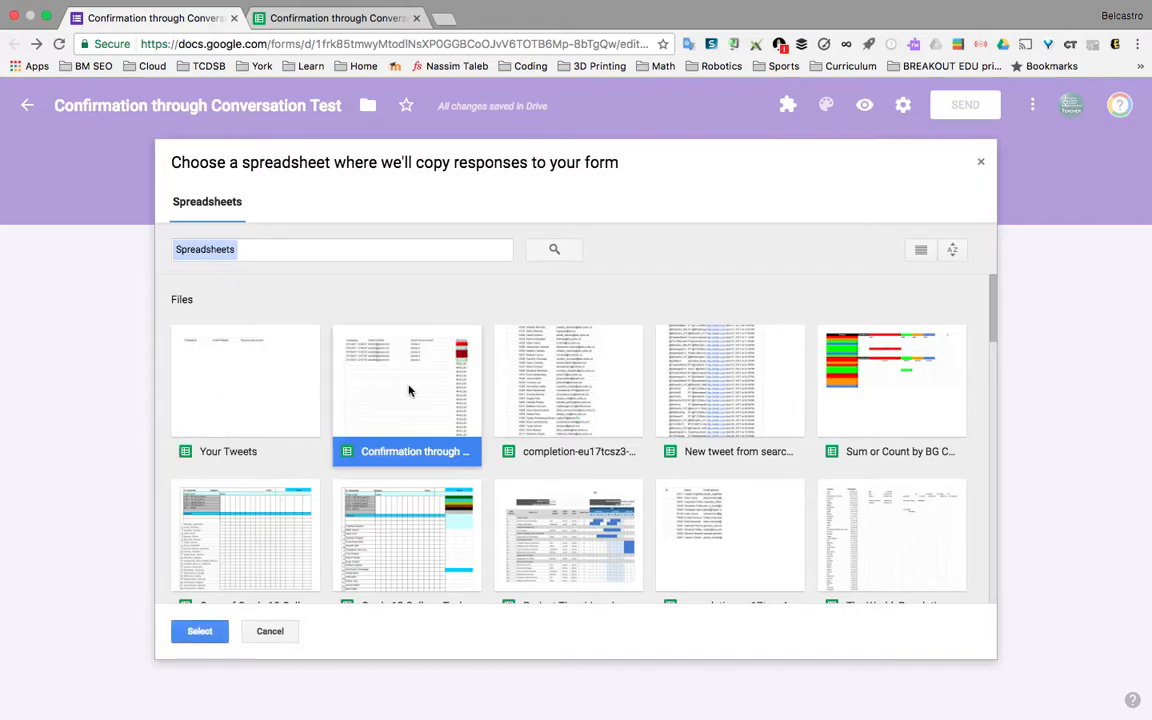
pyautogui.click(201, 634)
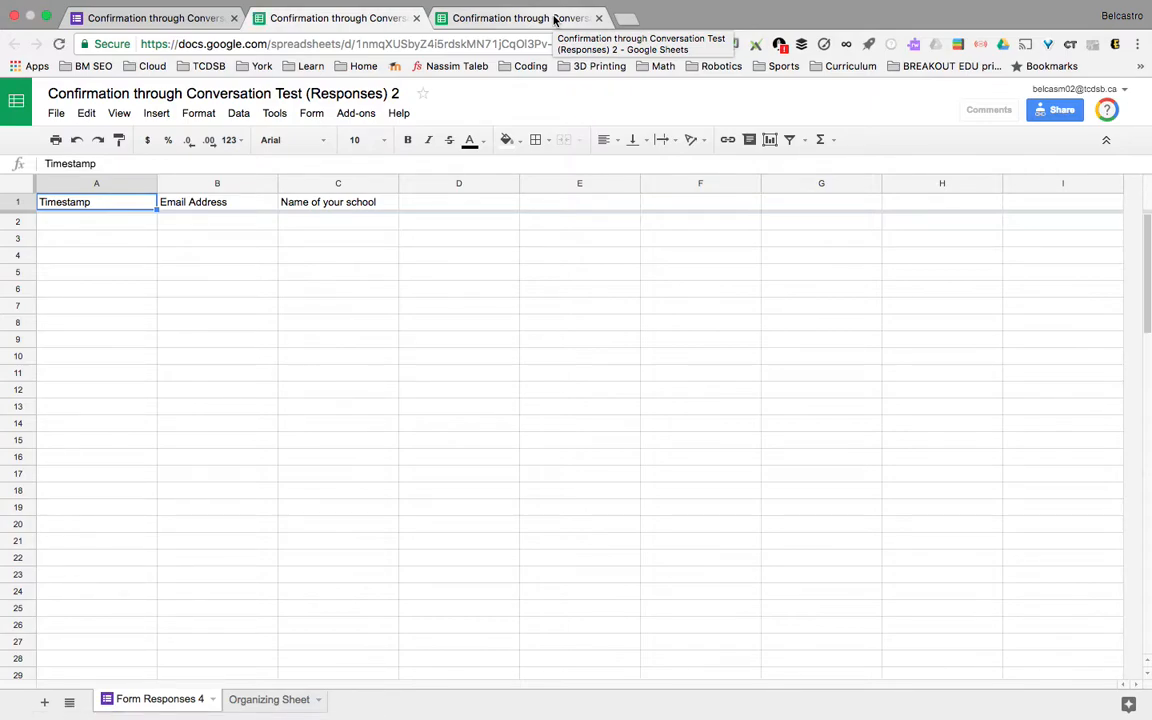
# Close the duplicate browser tab of the responses spreadsheet and show the Organizing Sheet in the remaining one.
pyautogui.click(555, 19)
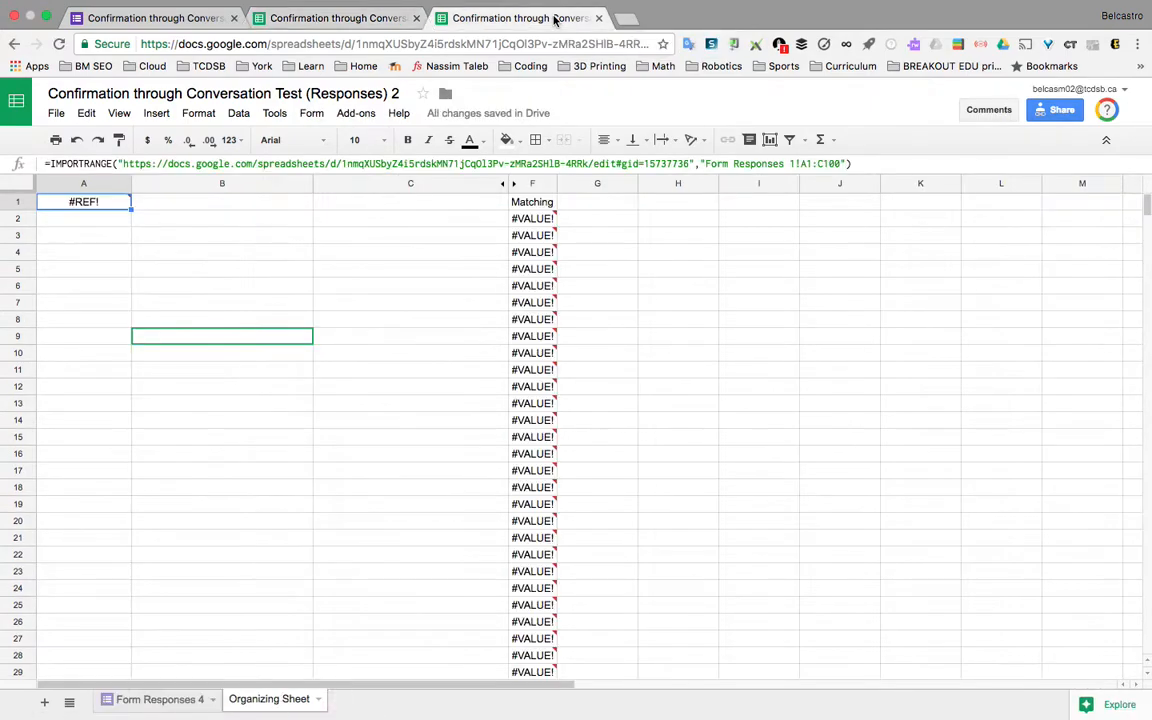
pyautogui.click(598, 18)
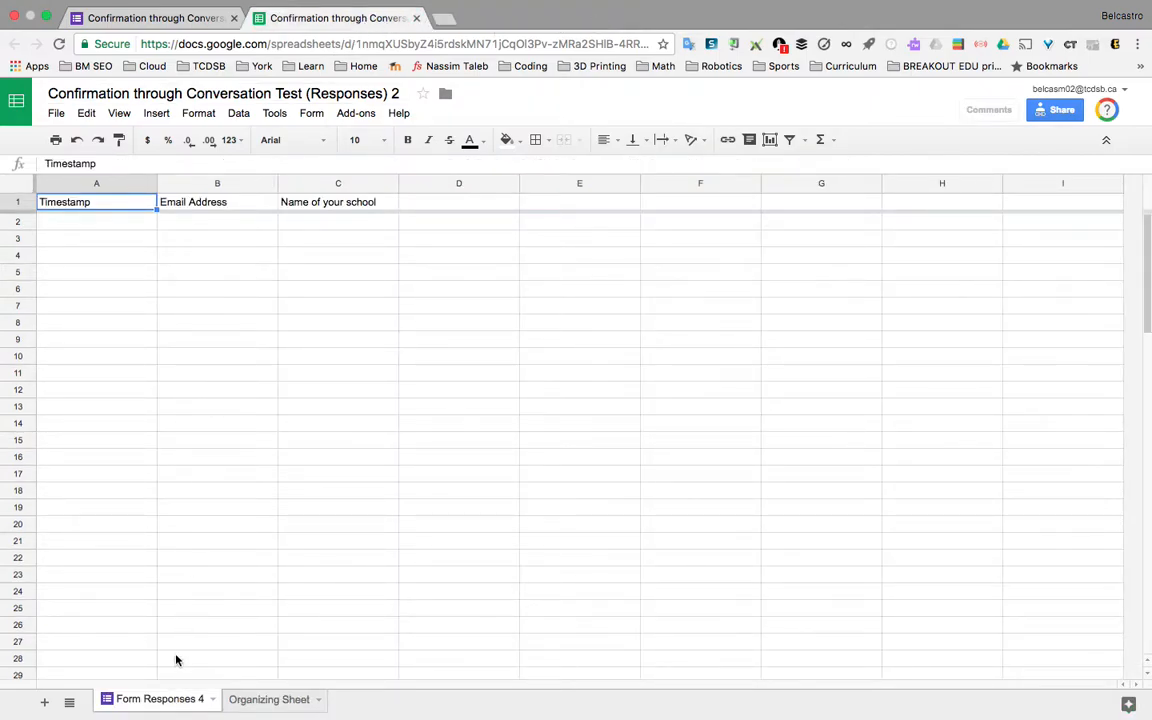
pyautogui.click(248, 698)
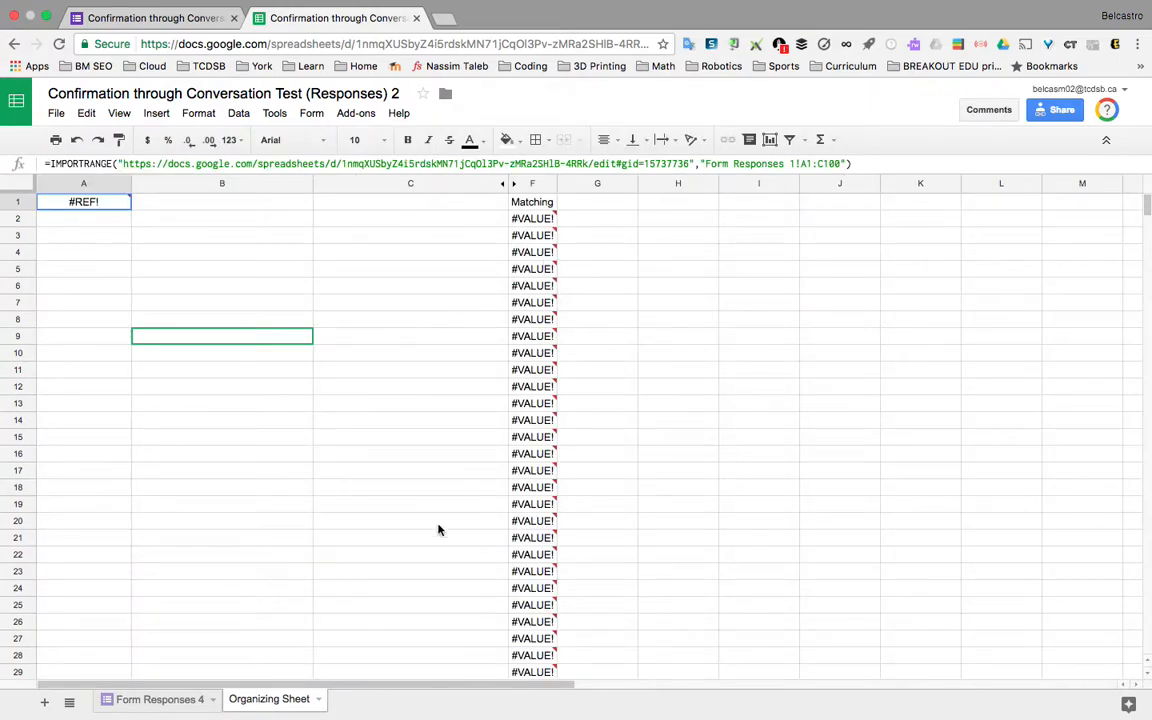
# Rename the newly linked form responses sheet as Form Responses 1 and return to the Organizing Sheet.
pyautogui.click(165, 699)
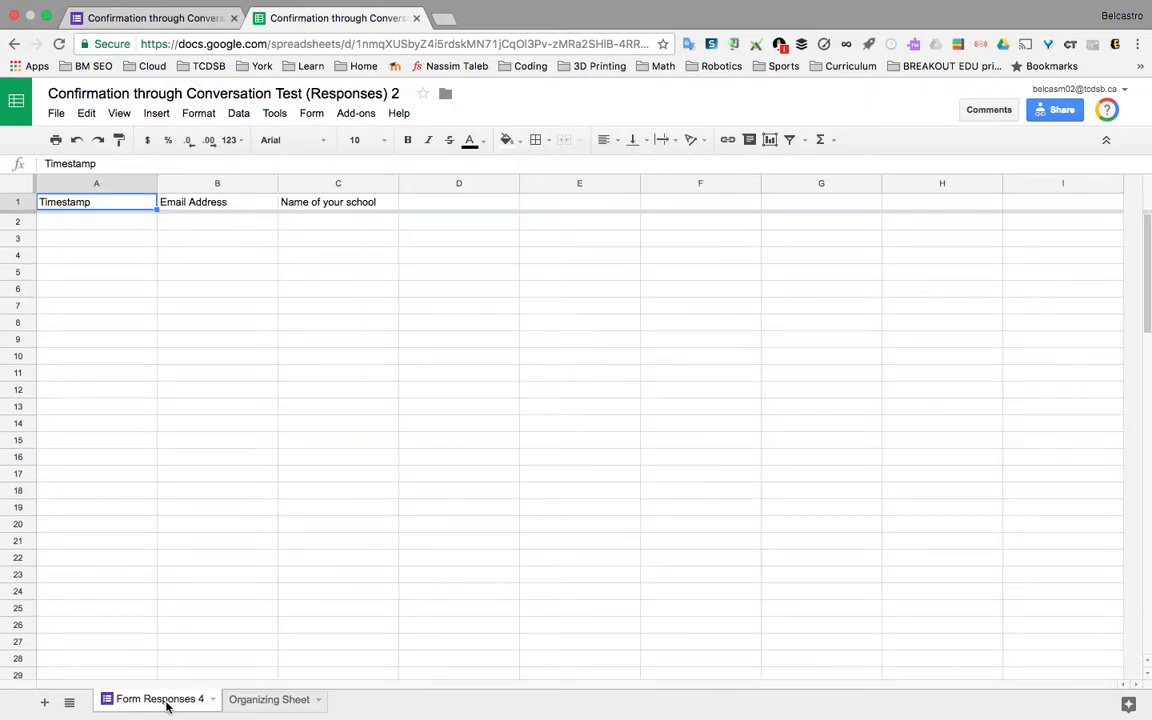
pyautogui.rightClick(167, 705)
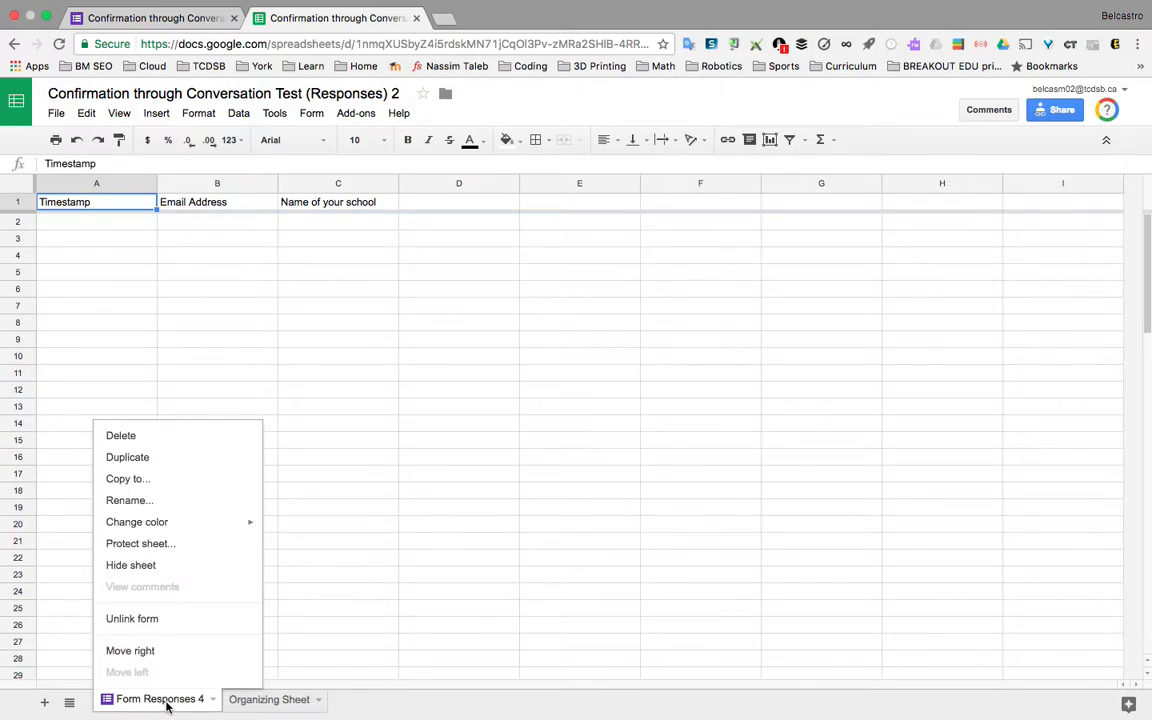
pyautogui.click(169, 501)
pyautogui.press('Right')
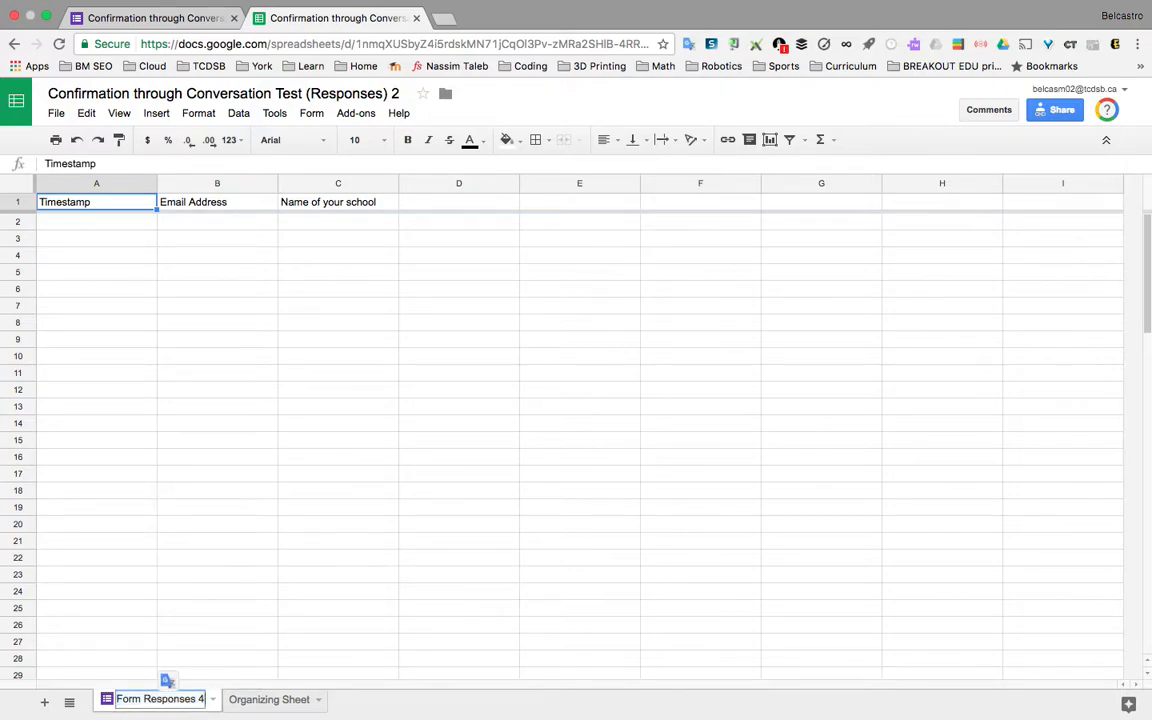
pyautogui.press('BackSpace')
pyautogui.write('1')
pyautogui.press('Return')
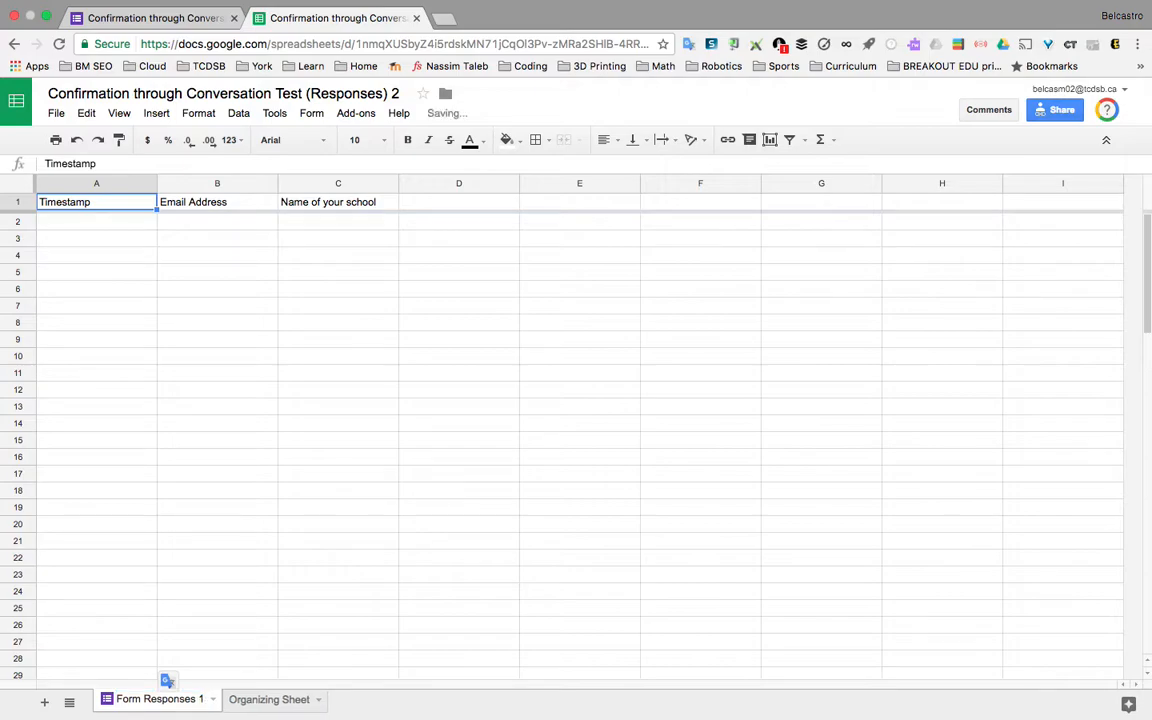
pyautogui.click(258, 701)
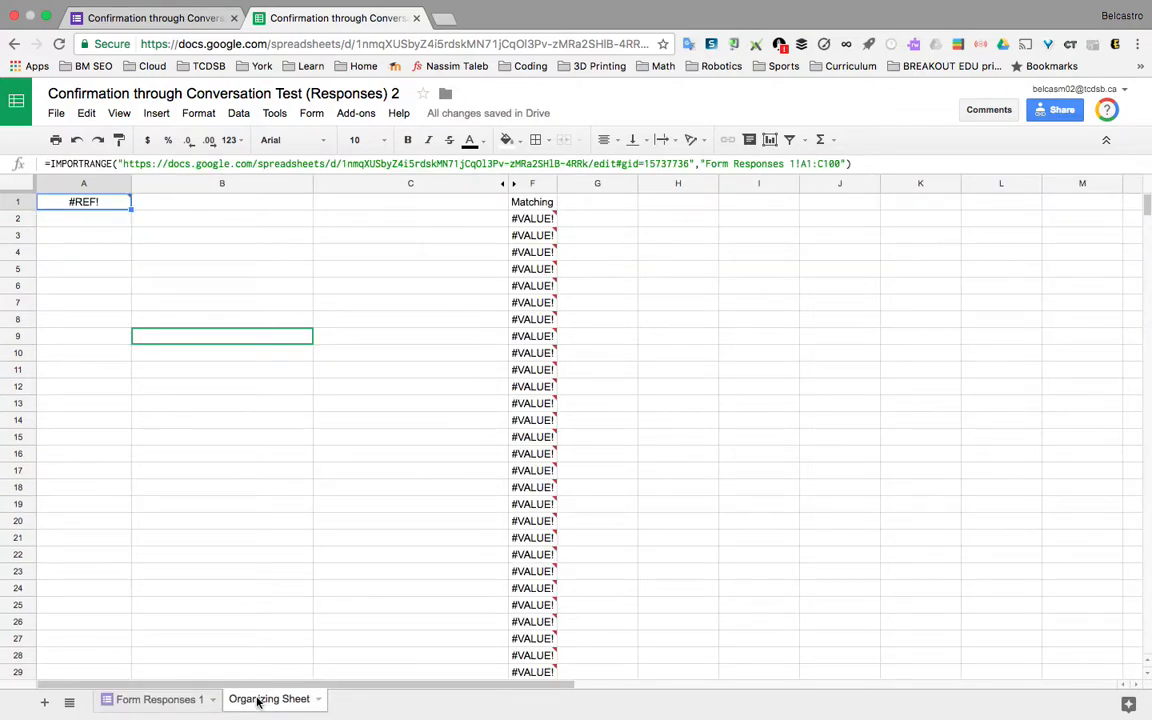